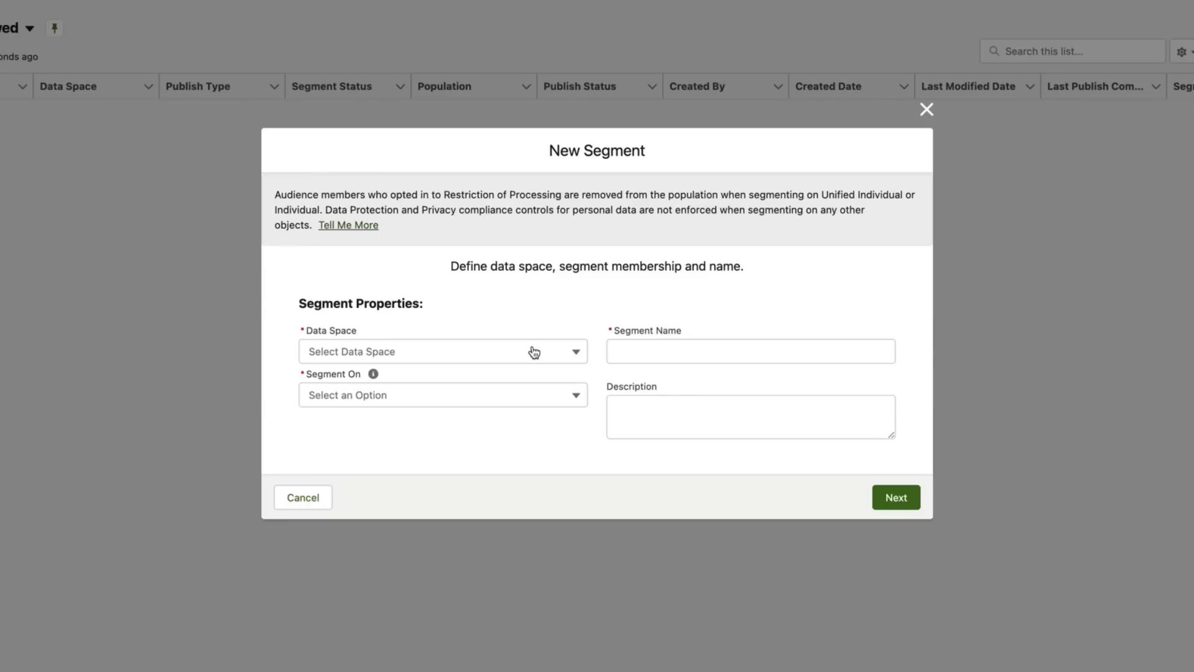
Define the new segment in the default data space, segmented on Unified Individual and named UnifiedIndividualsInLargeTexasCities
{"action": "left_click", "coordinate": [533, 352]}
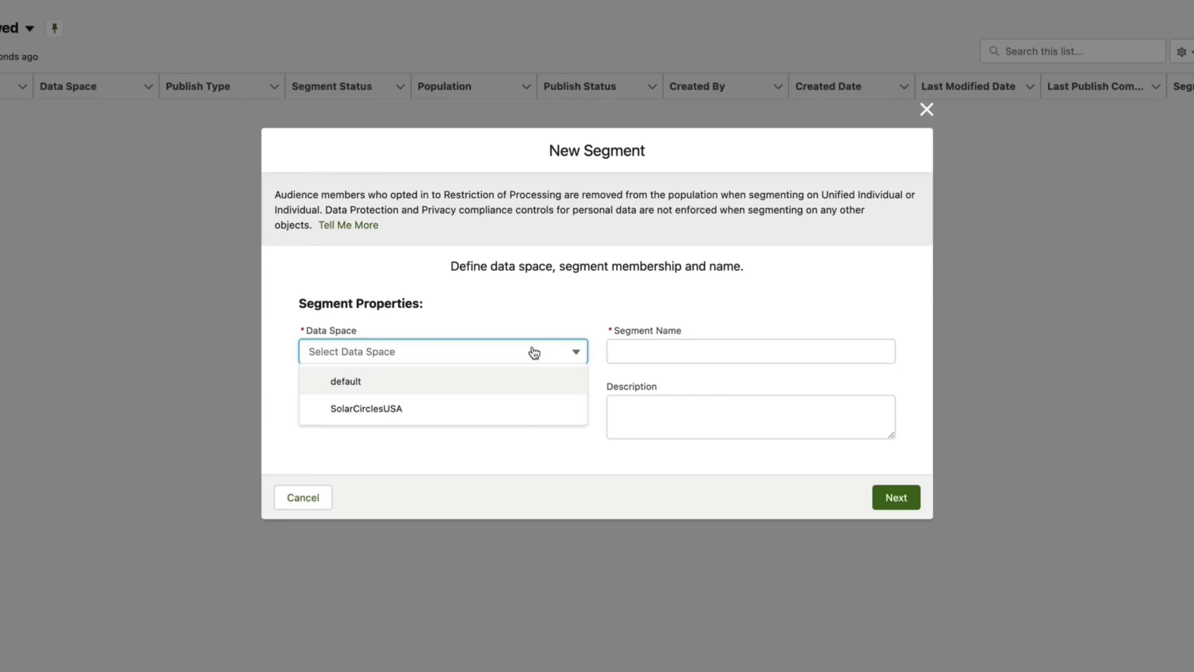
{"action": "left_click", "coordinate": [491, 386]}
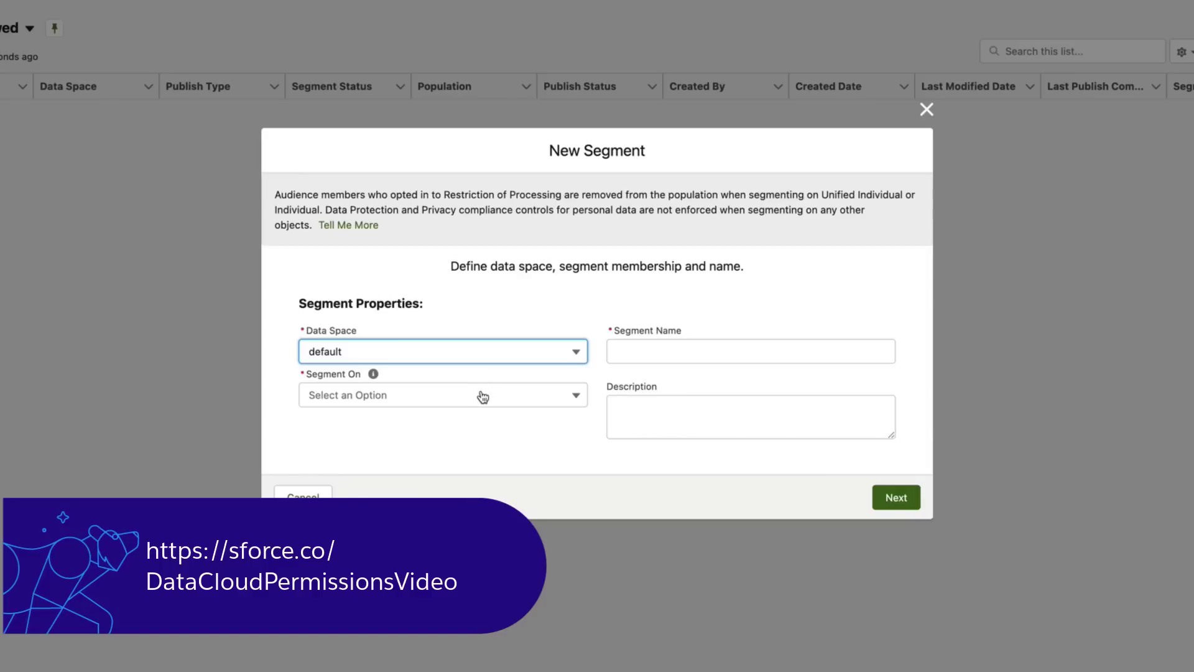
{"action": "left_click", "coordinate": [482, 397]}
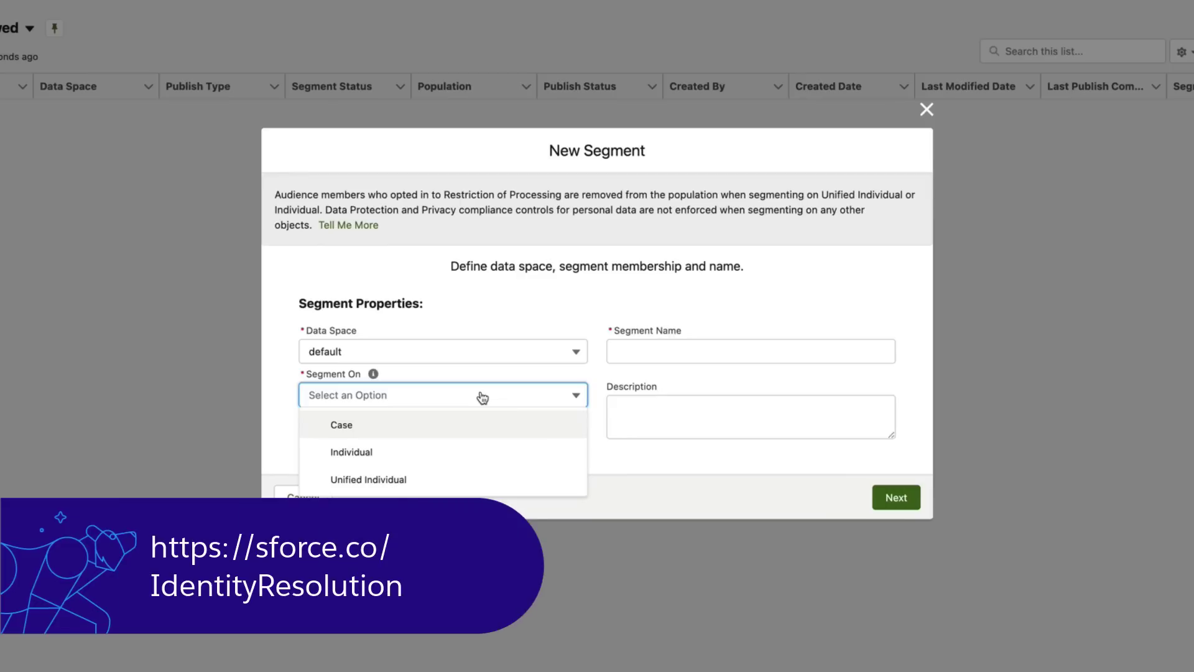
{"action": "left_click", "coordinate": [446, 482]}
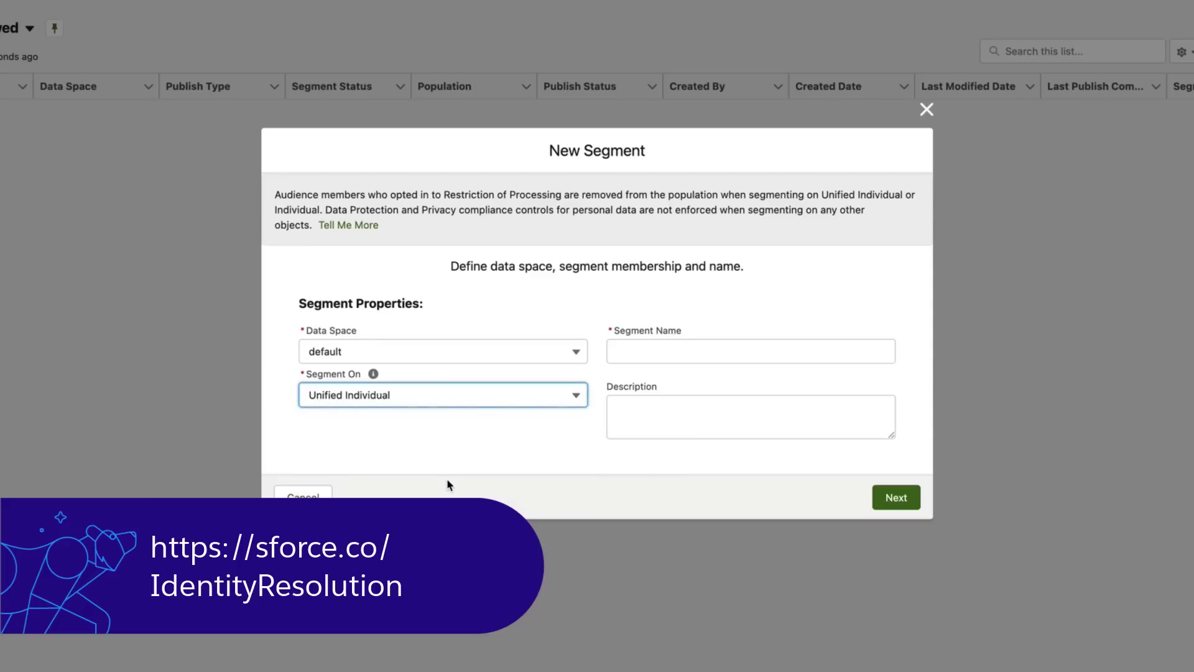
{"action": "left_click", "coordinate": [669, 353]}
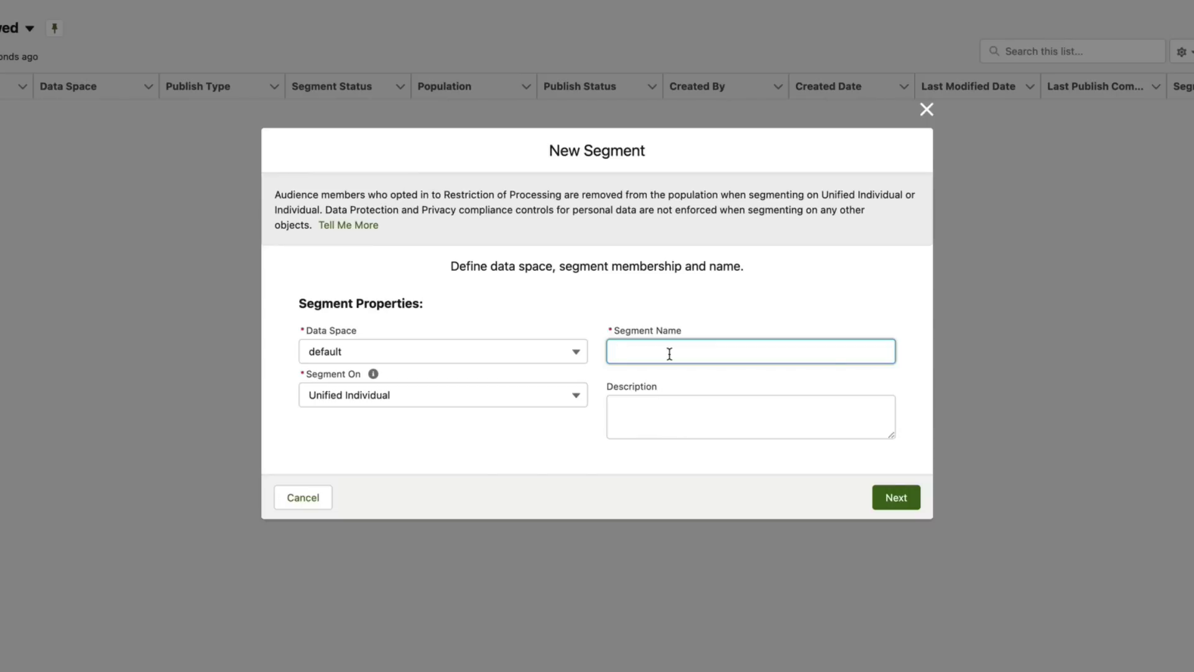
{"action": "type", "text": "UnifiedIndividualsInLargeTexasCi"}
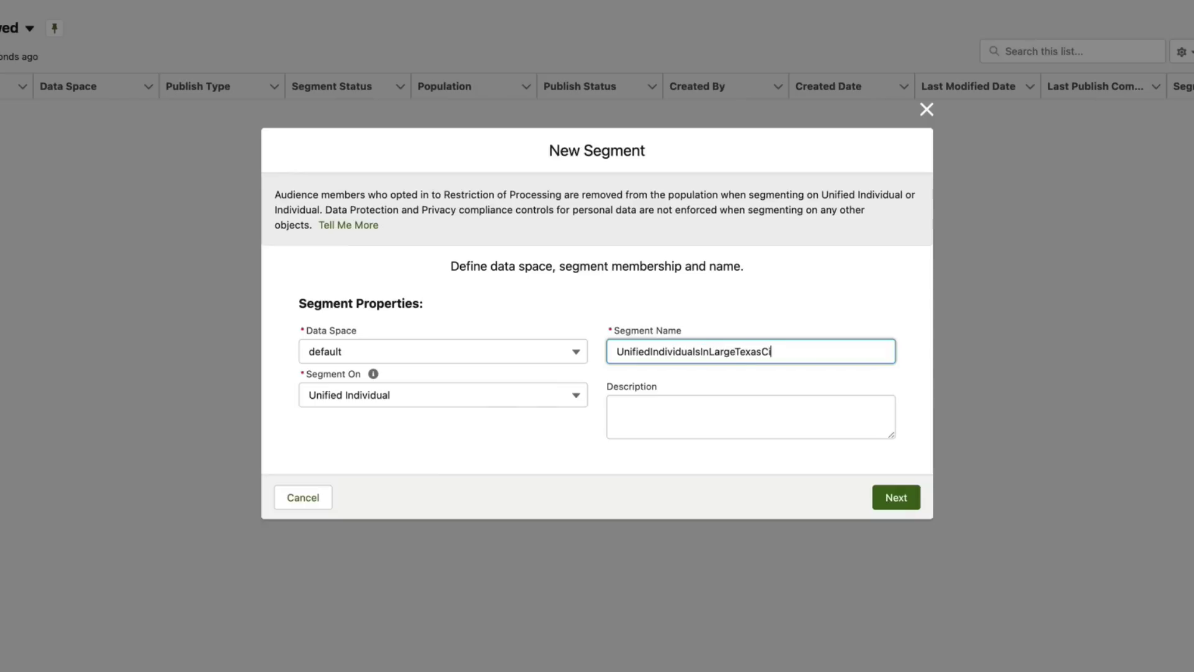
{"action": "type", "text": "ties"}
{"action": "left_click", "coordinate": [909, 503]}
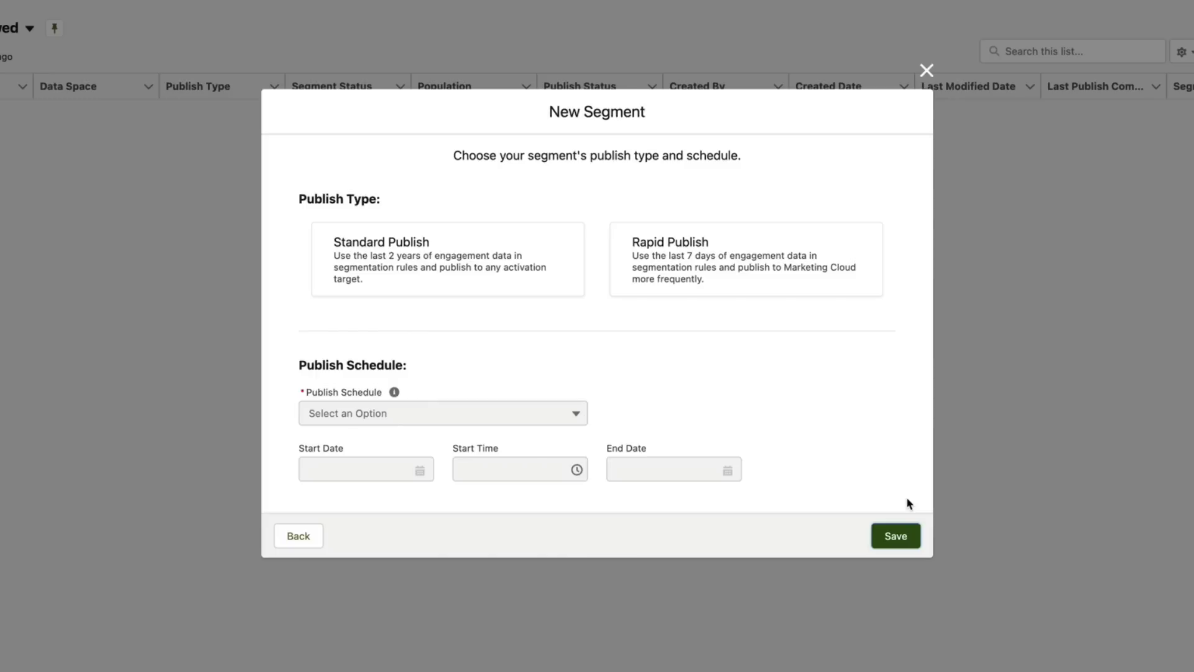
Give the segment the Standard Publish type with a Don't refresh publish schedule and save it
{"action": "left_click", "coordinate": [501, 274]}
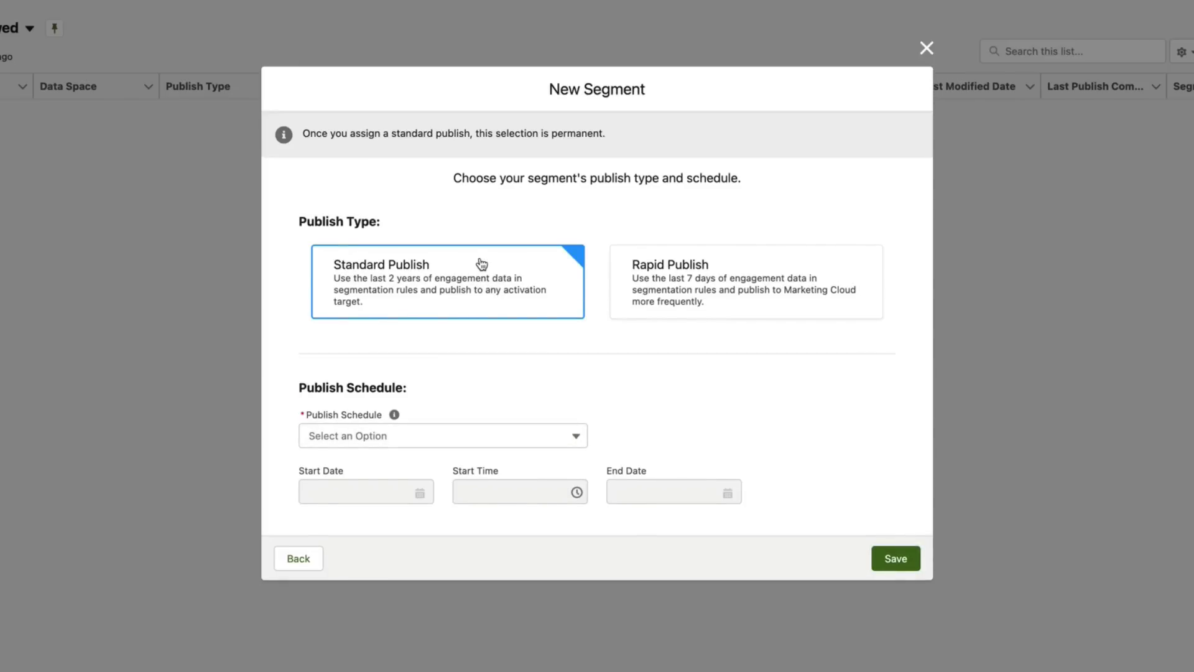
{"action": "left_click", "coordinate": [411, 435]}
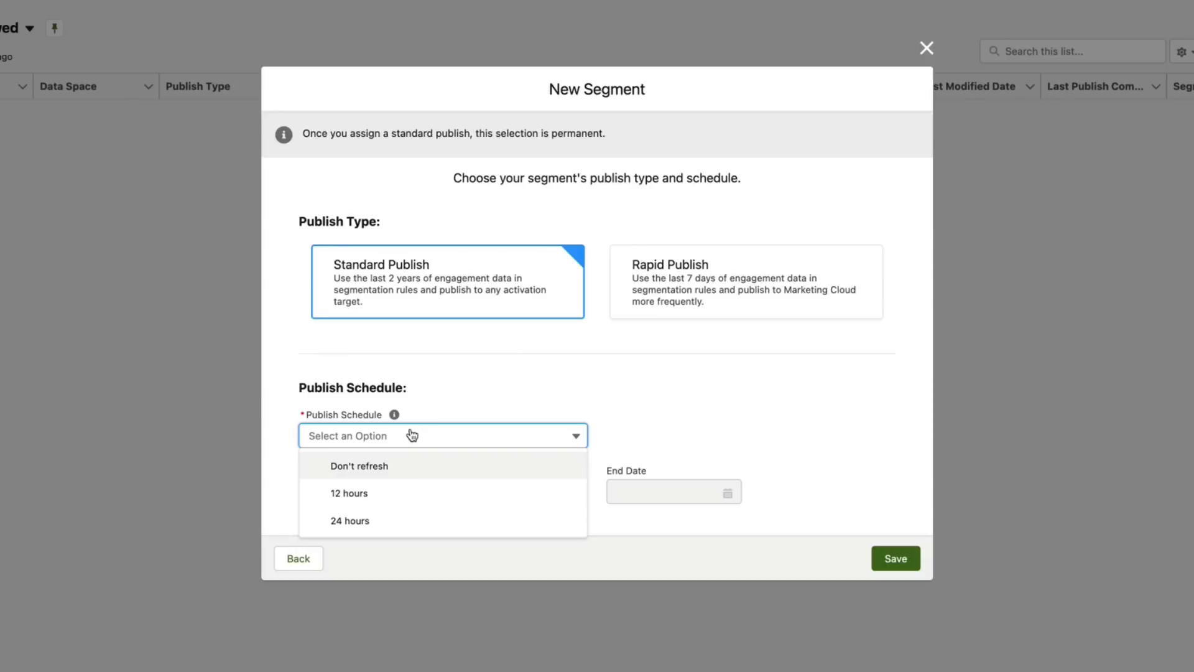
{"action": "left_click", "coordinate": [386, 472]}
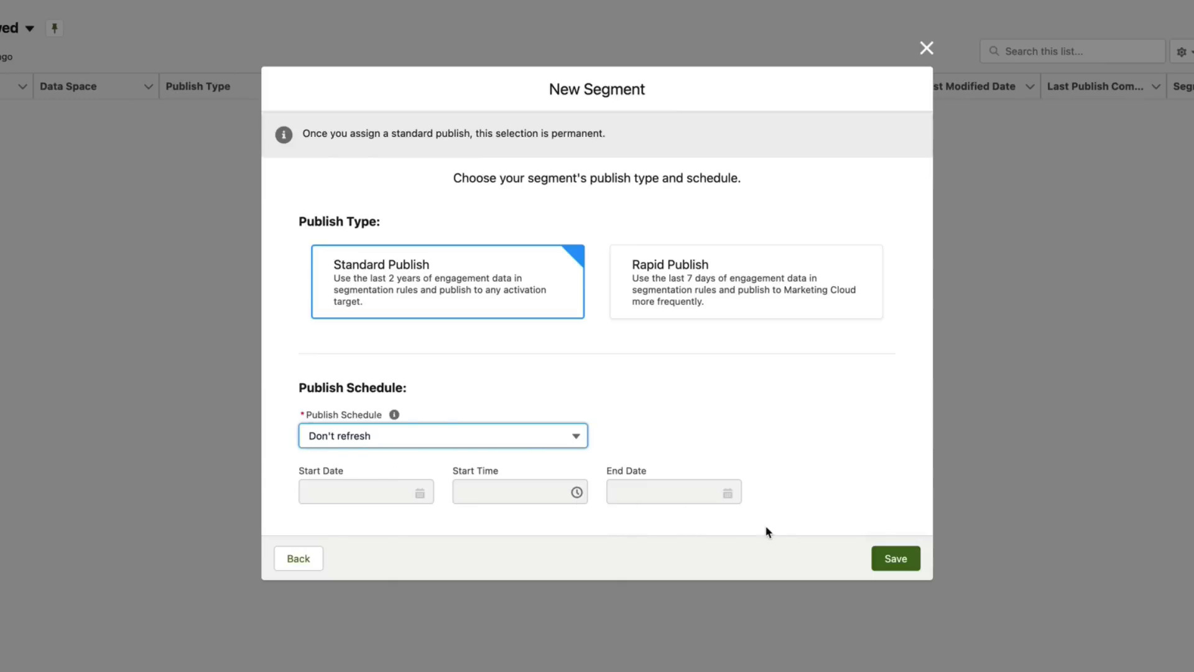
{"action": "left_click", "coordinate": [896, 559]}
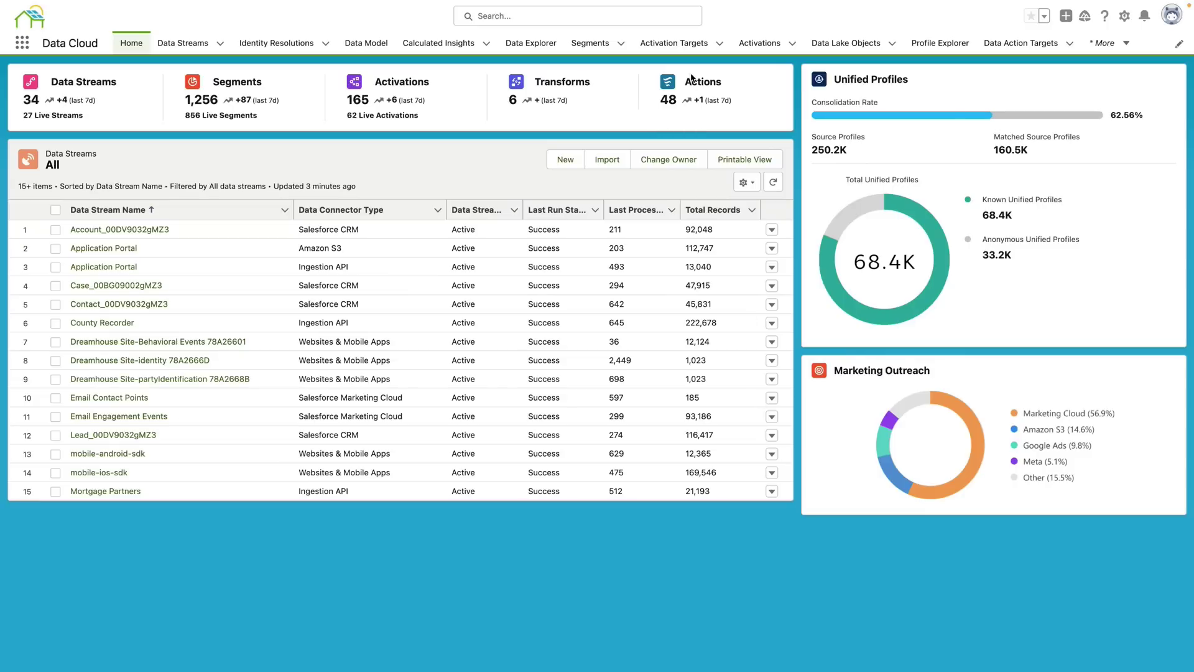
Start a new activation target using the connected Marketing Cloud account listed under Salesforce Apps
{"action": "left_click", "coordinate": [690, 45]}
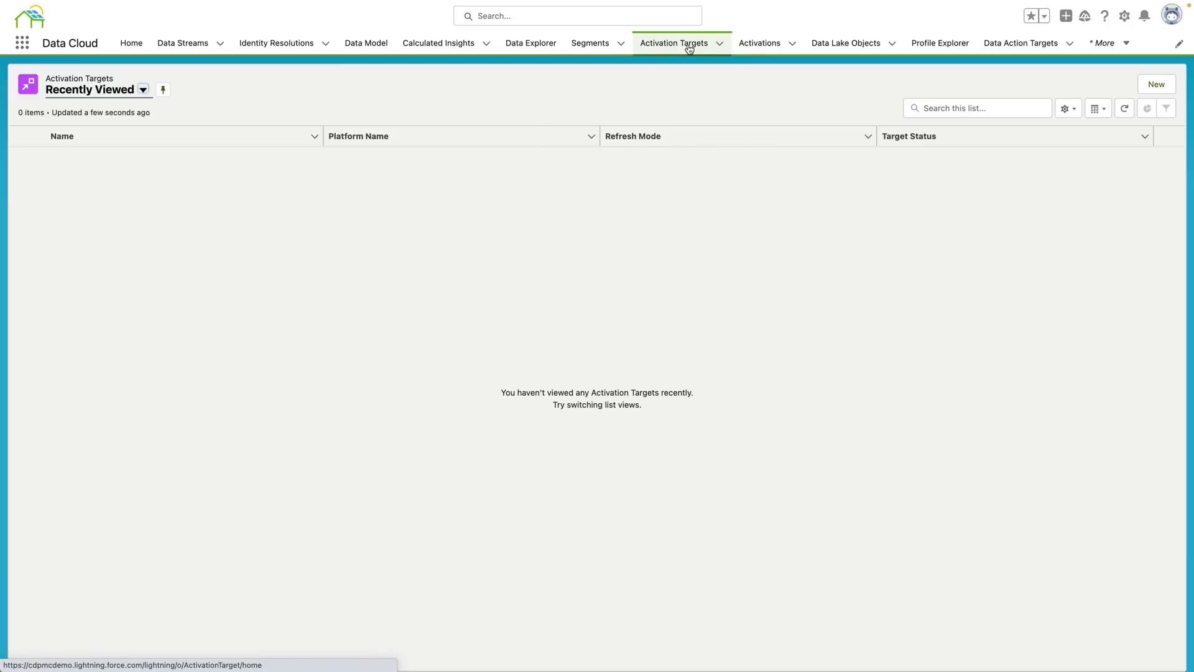
{"action": "left_click", "coordinate": [1159, 85]}
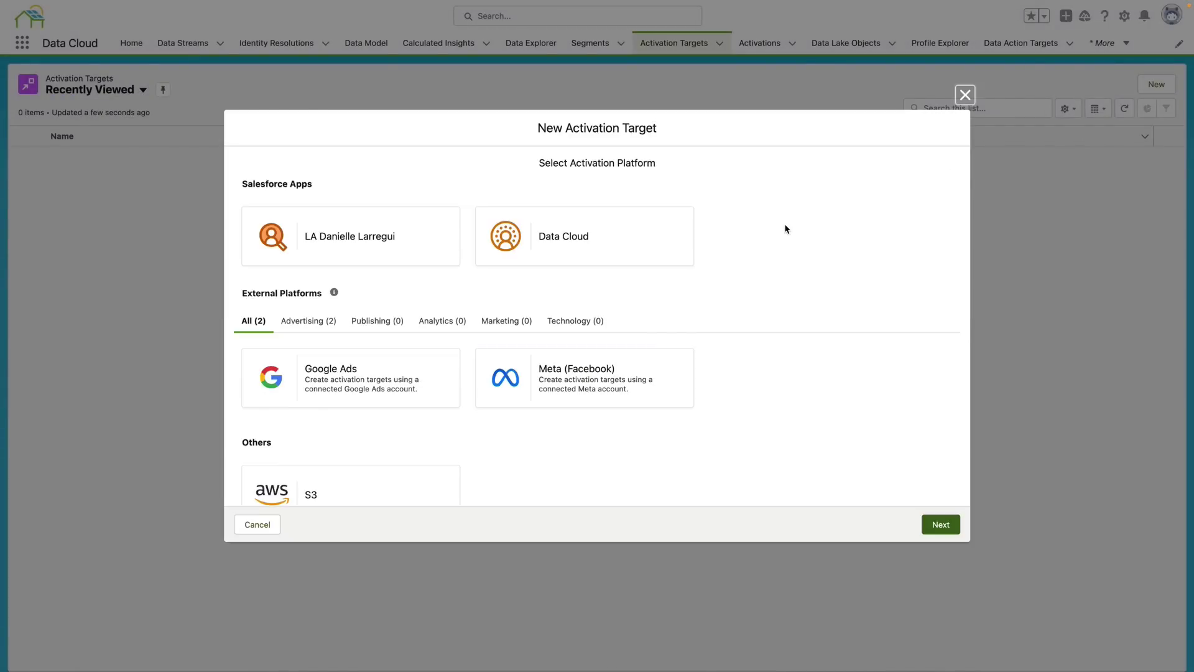
{"action": "scroll", "coordinate": [643, 277], "scroll_direction": "down", "scroll_amount": 2}
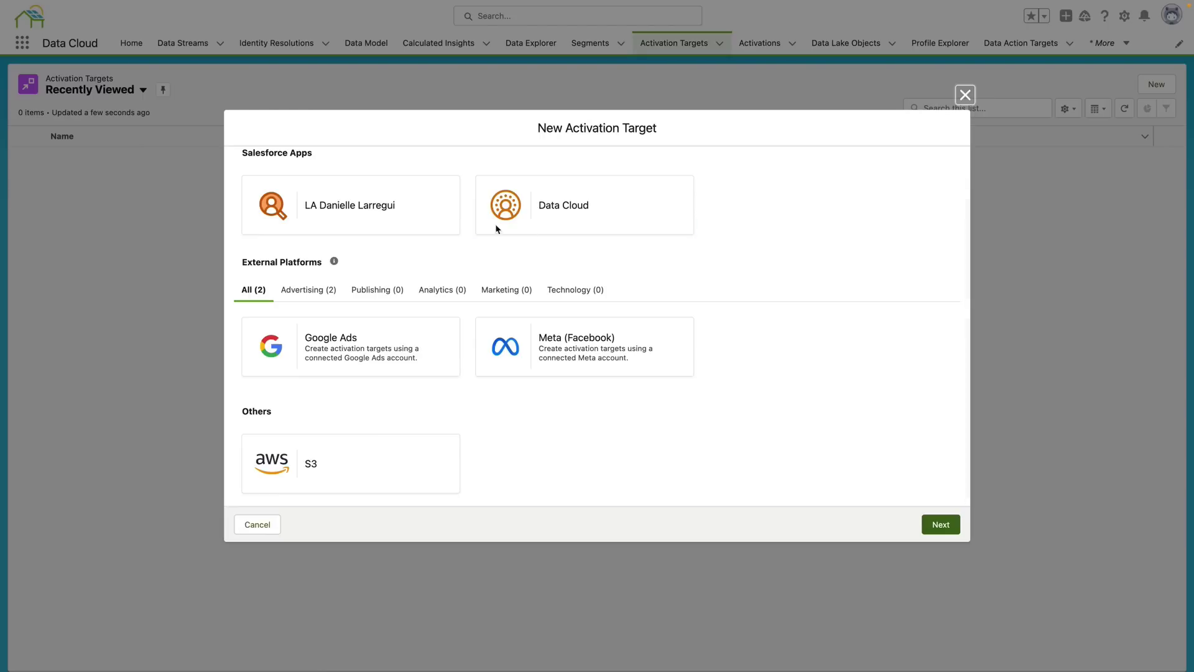
{"action": "left_click", "coordinate": [389, 222]}
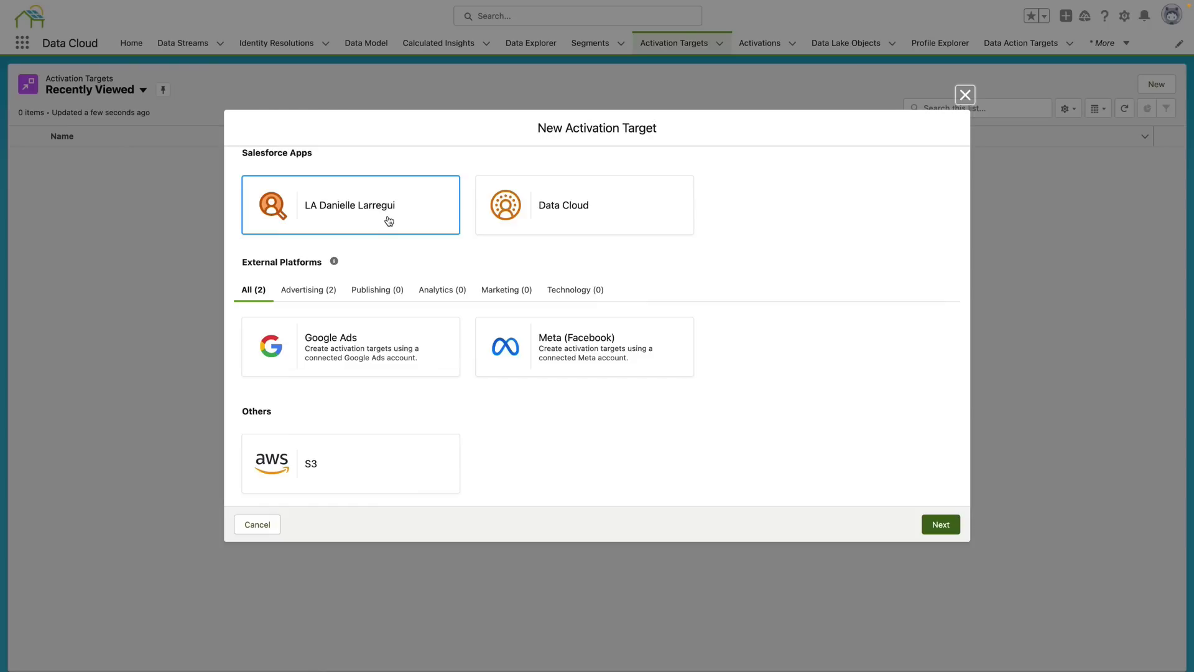
{"action": "left_click", "coordinate": [389, 222]}
{"action": "left_click", "coordinate": [940, 525]}
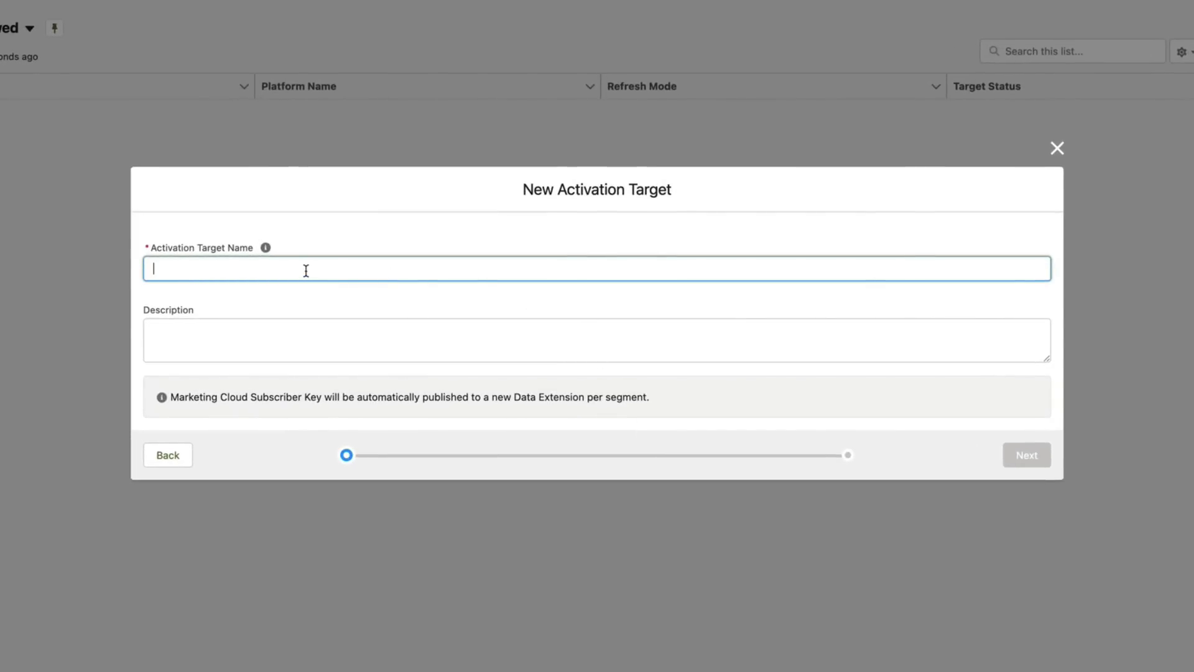
Name the activation target SolarCirclesMarketingCloud and save it with the Marketing Cloud business unit selected
{"action": "type", "text": "Sol"}
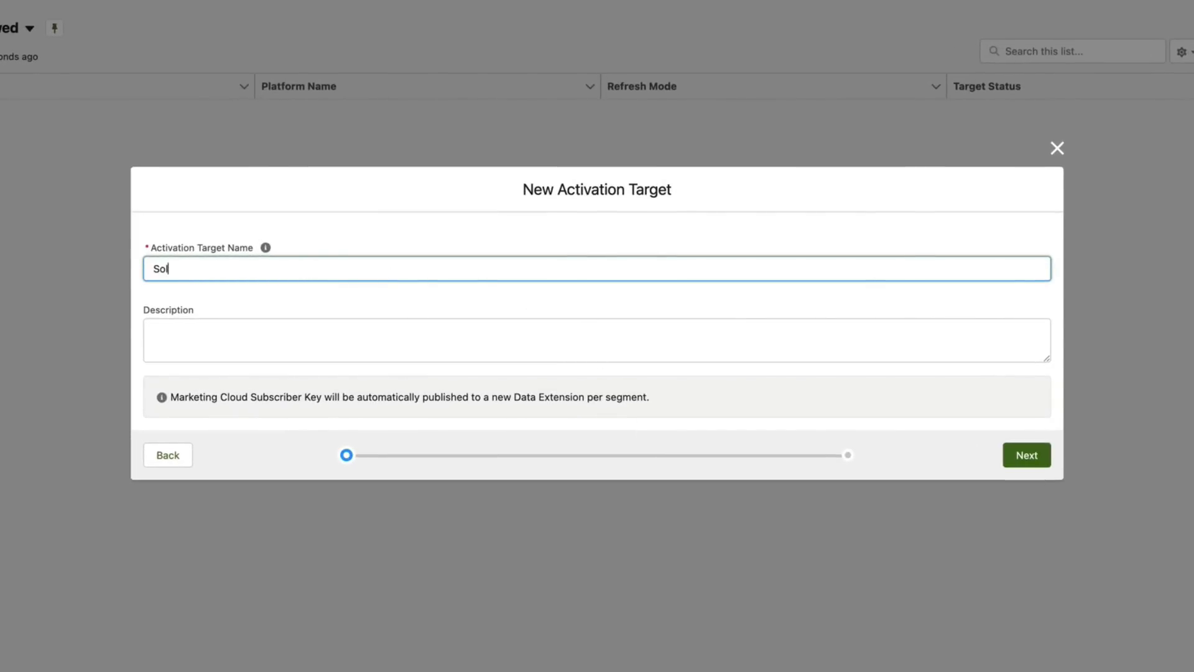
{"action": "type", "text": "arCirclesMarketingCloud"}
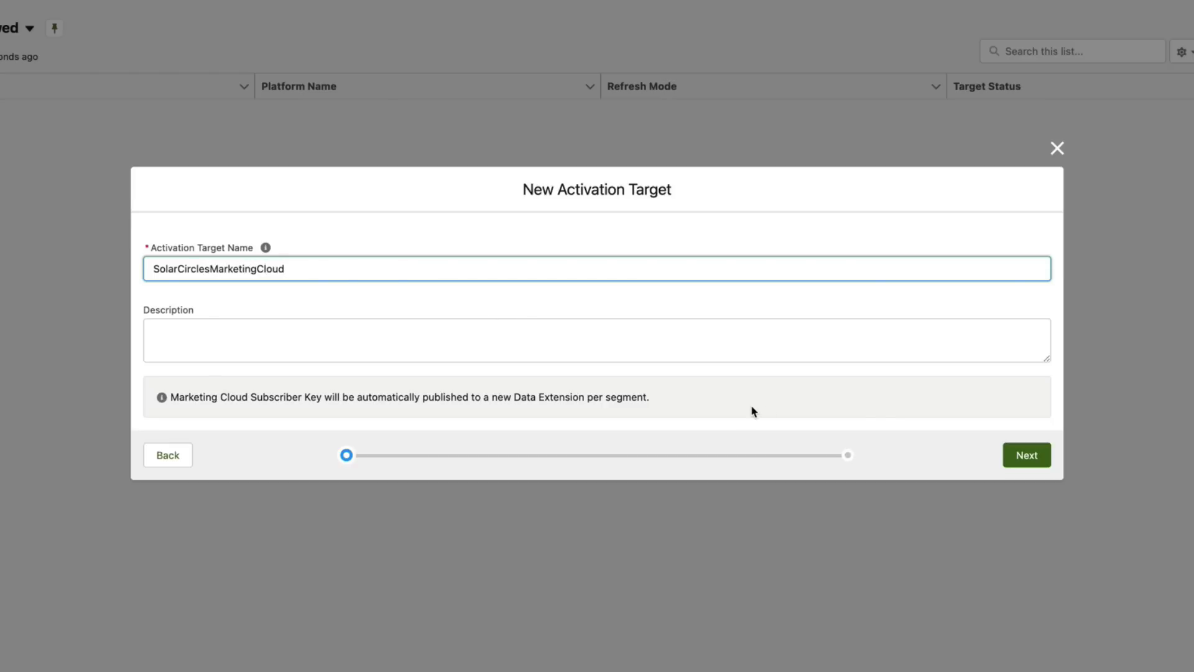
{"action": "left_click", "coordinate": [1043, 461]}
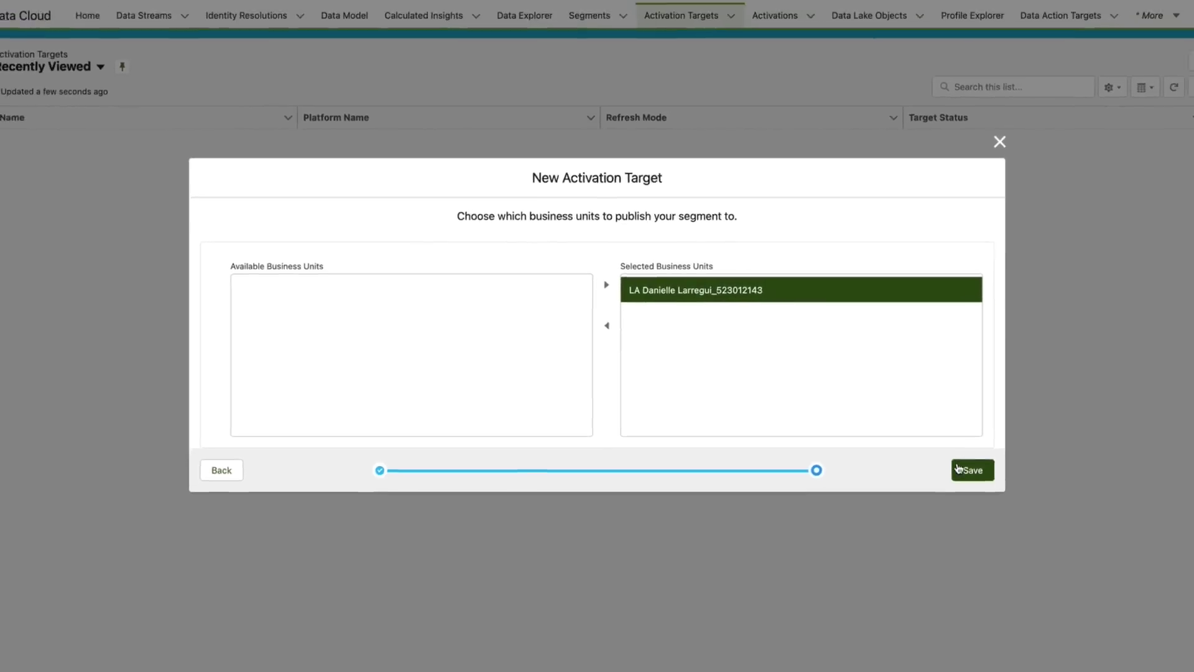
{"action": "left_click", "coordinate": [963, 471]}
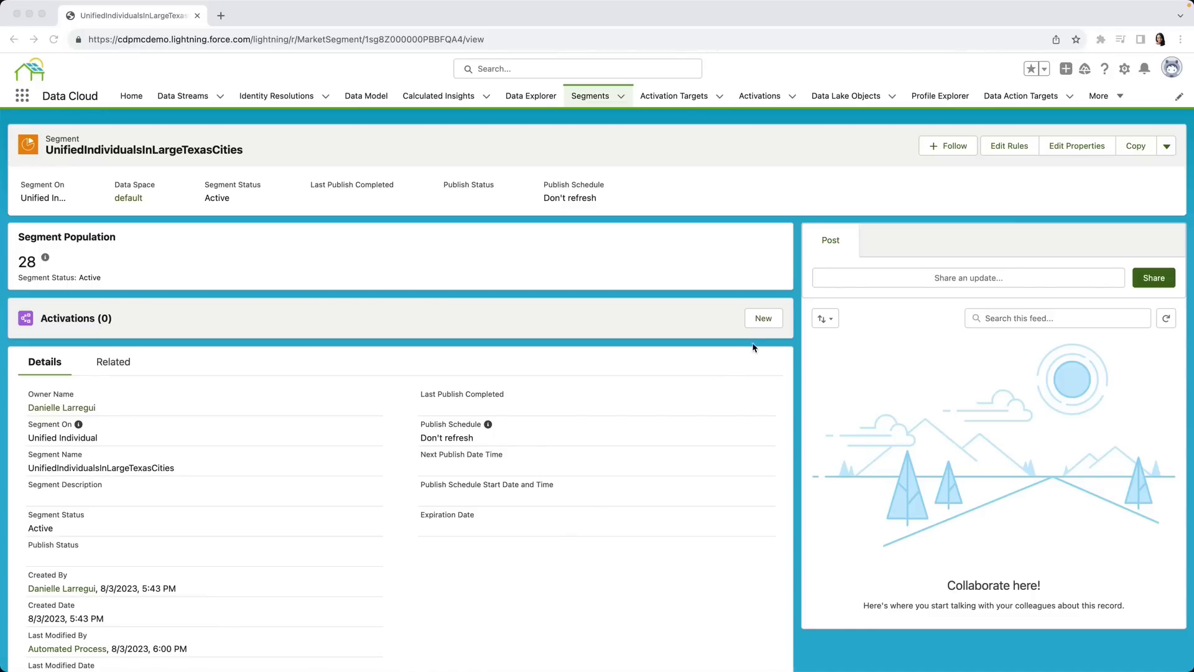
Start a new activation for the UnifiedIndividualsInLargeTexasCities segment with SolarCirclesMarketingCloud as target and Unified Individual membership
{"action": "left_click", "coordinate": [762, 320]}
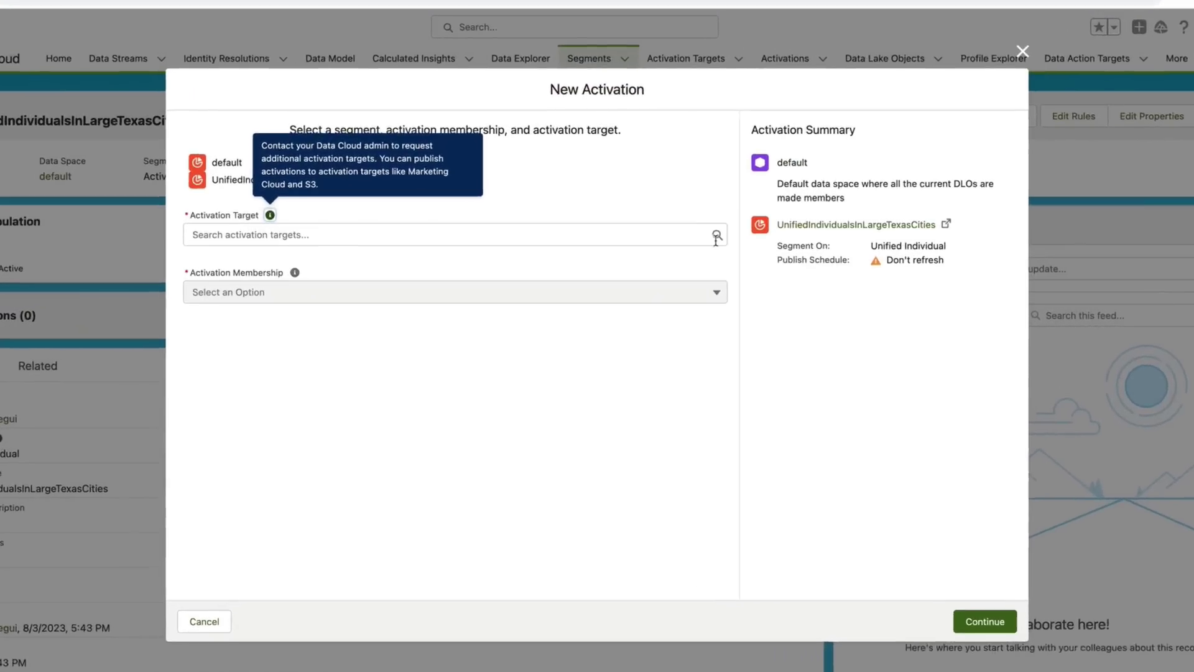
{"action": "left_click", "coordinate": [695, 248]}
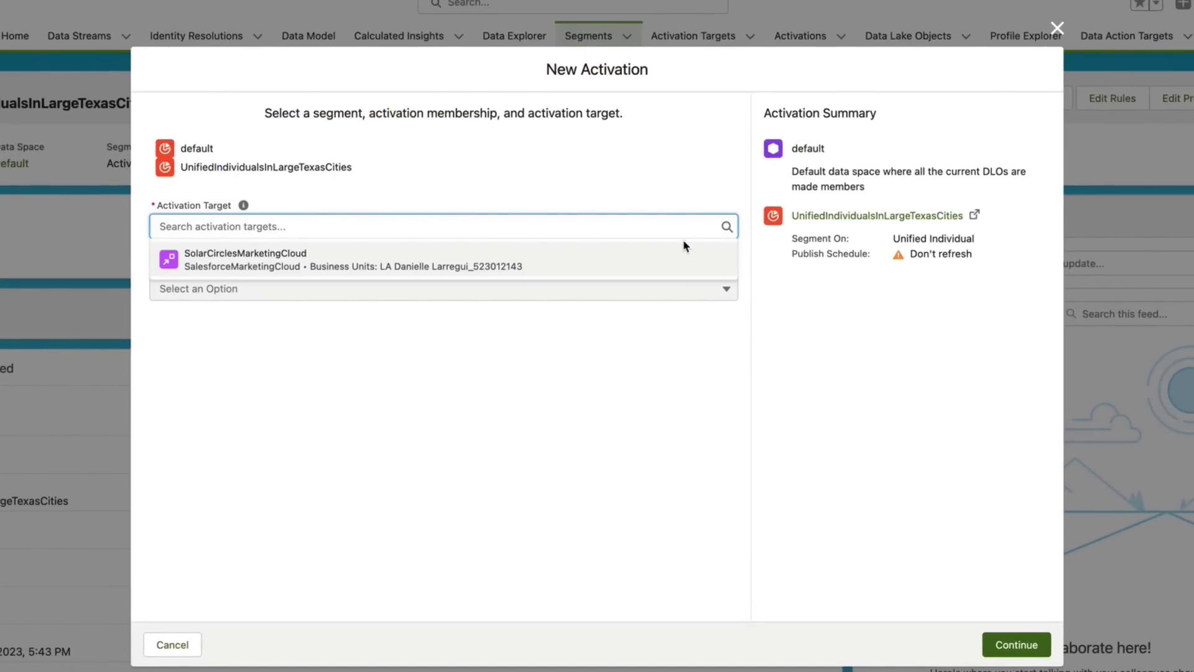
{"action": "left_click", "coordinate": [665, 260]}
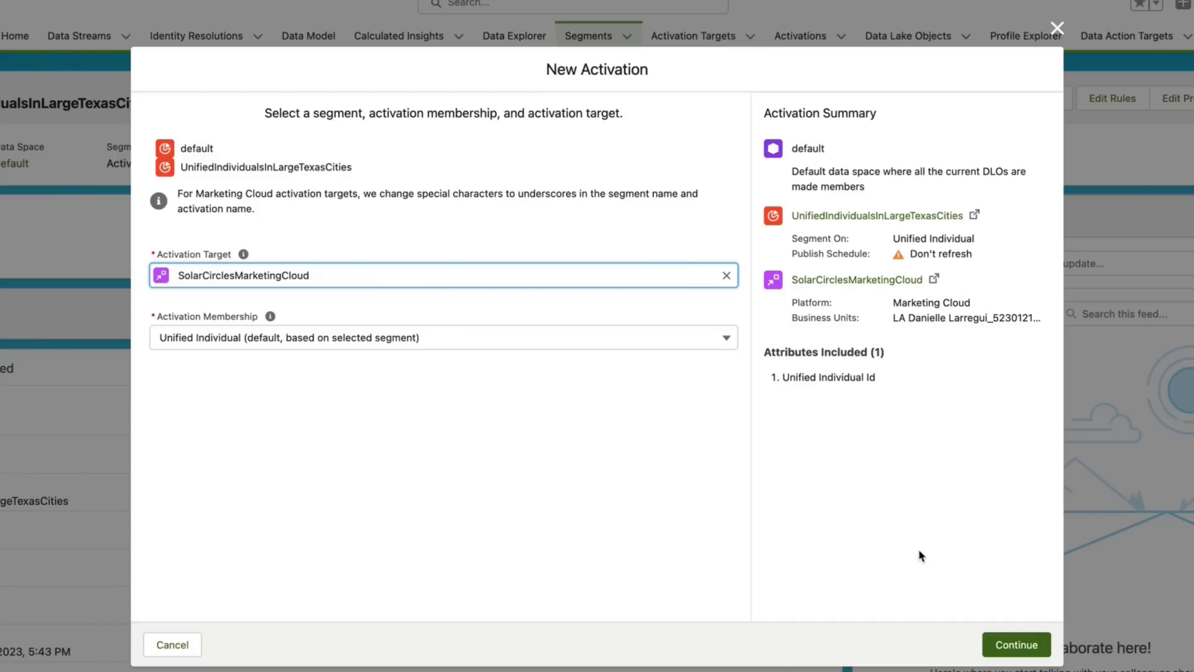
{"action": "left_click", "coordinate": [1012, 647]}
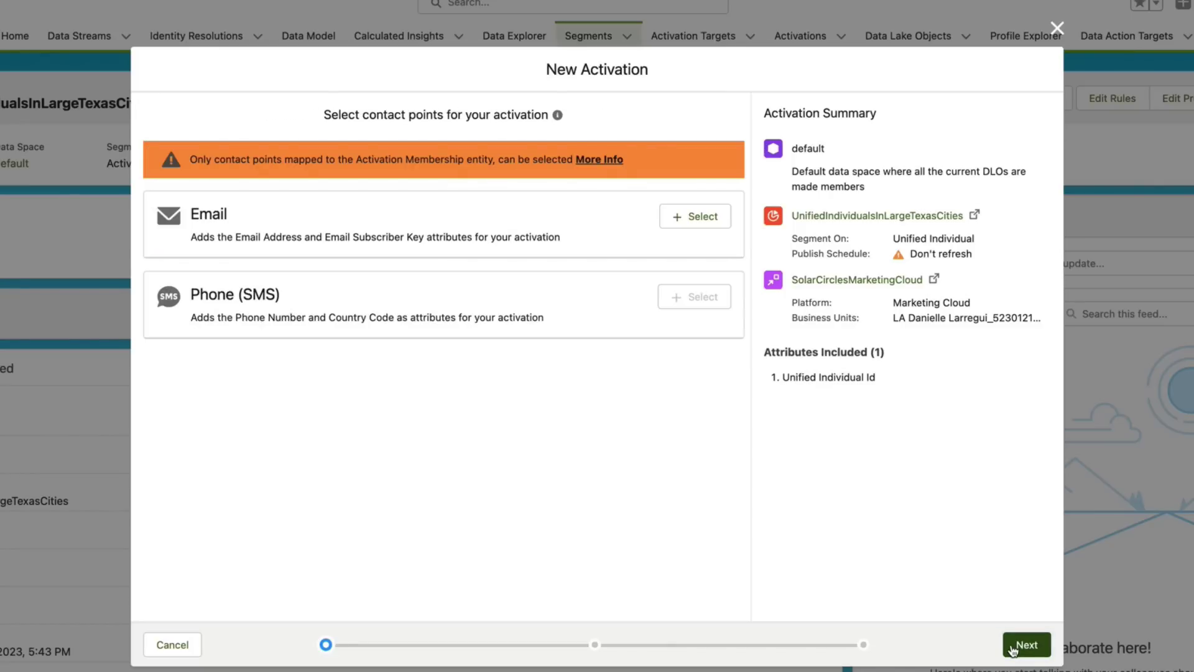
Add Email as the activation's contact point and accept the default source priority and included attributes
{"action": "left_click", "coordinate": [717, 220]}
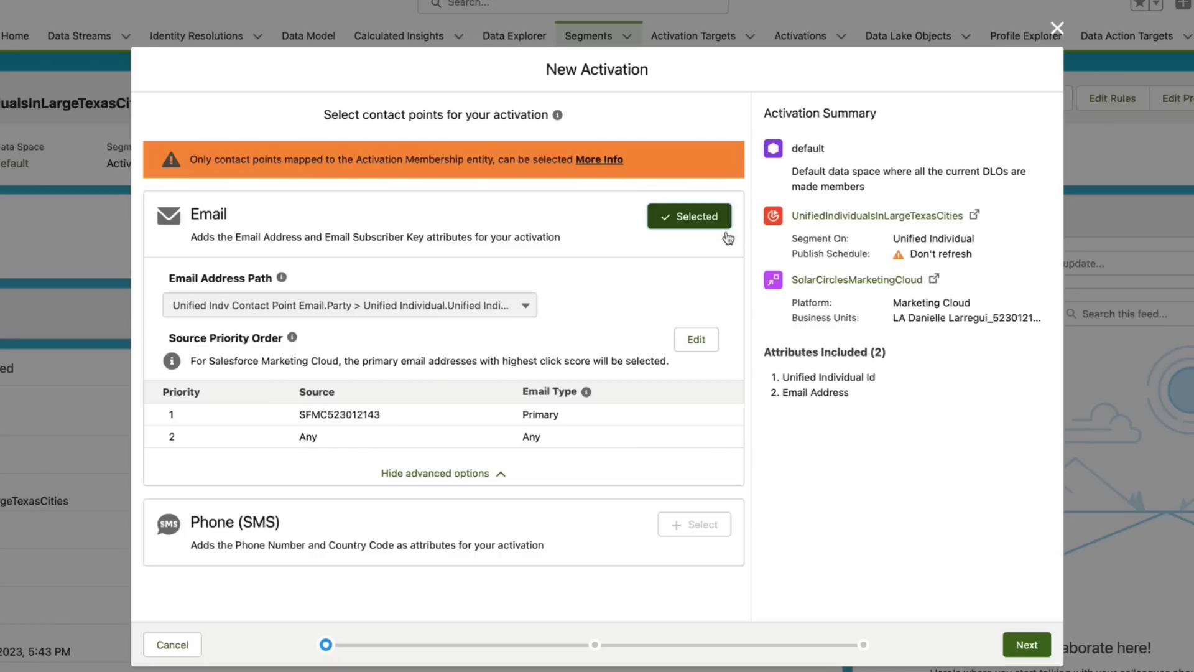
{"action": "left_click", "coordinate": [1023, 648]}
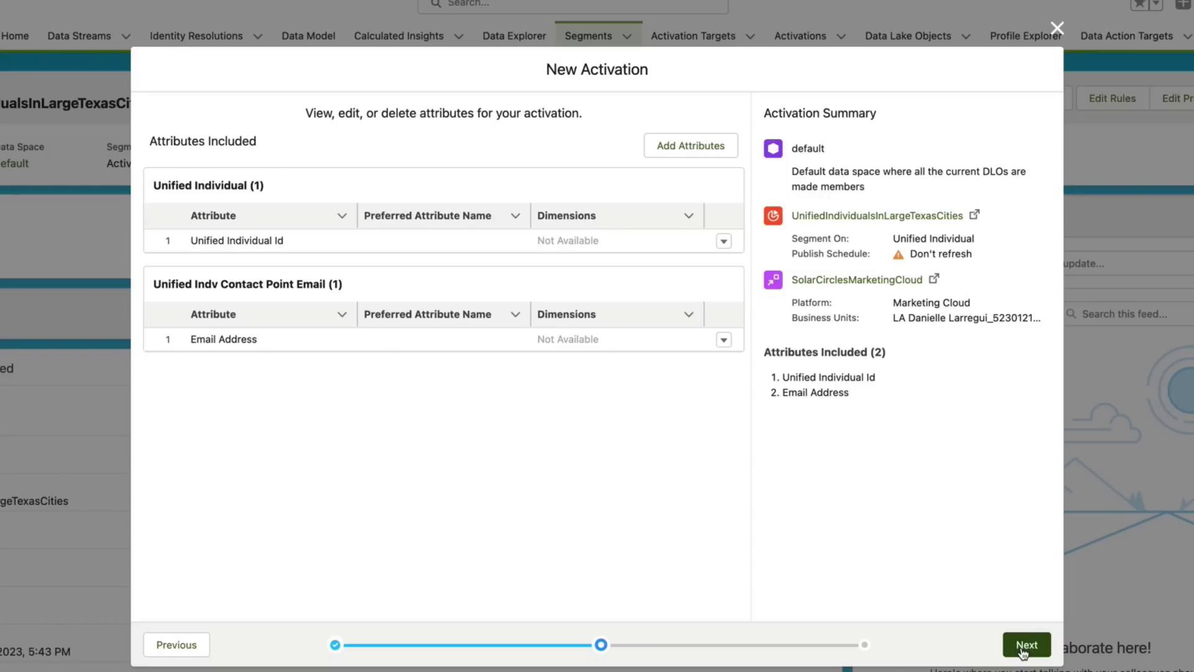
{"action": "left_click", "coordinate": [1026, 645]}
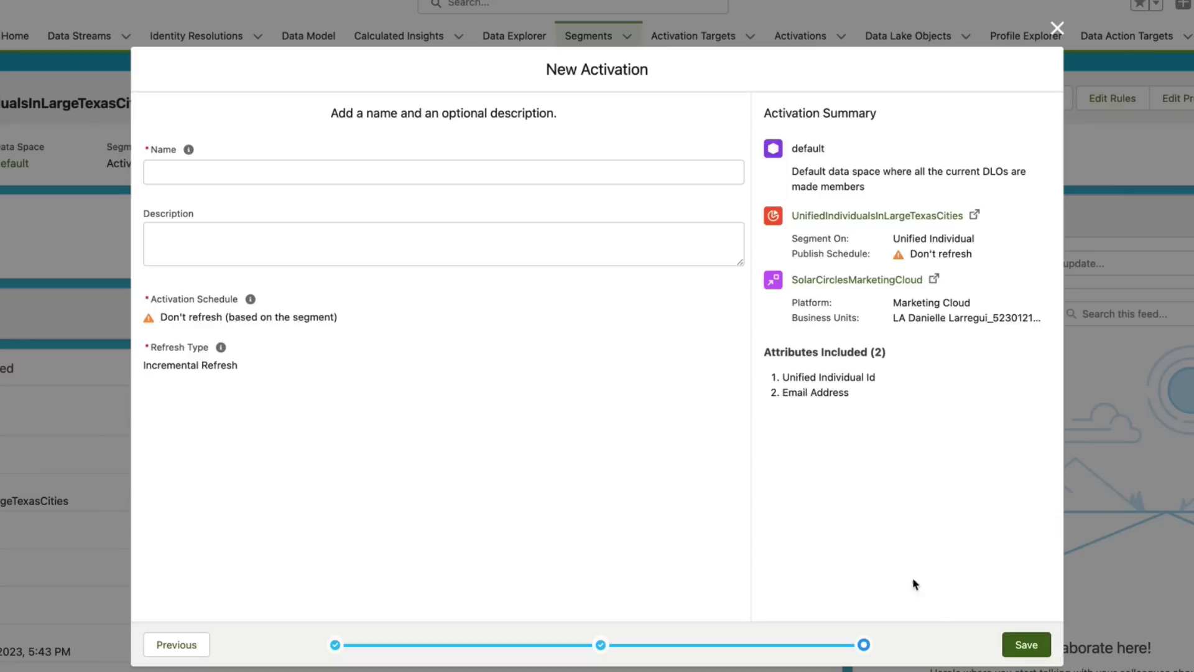
Name the activation UnifiedIndividualEmailAddressesLargeTexasCities
{"action": "left_click", "coordinate": [341, 166]}
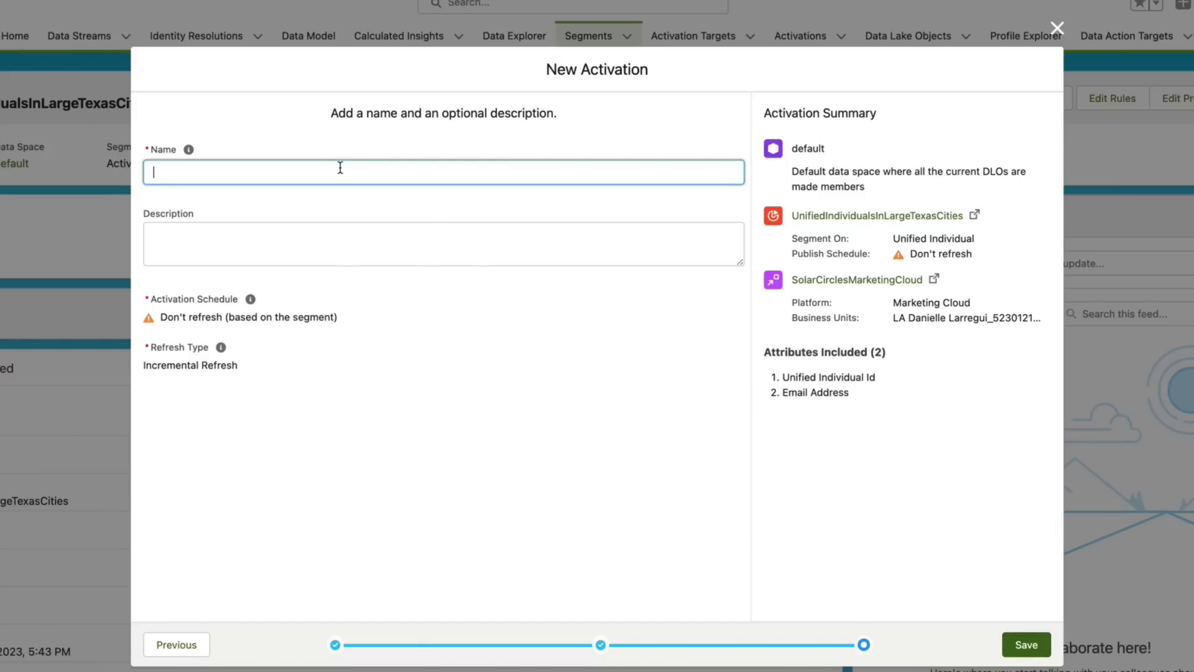
{"action": "type", "text": "UnifiedIndividualEmail"}
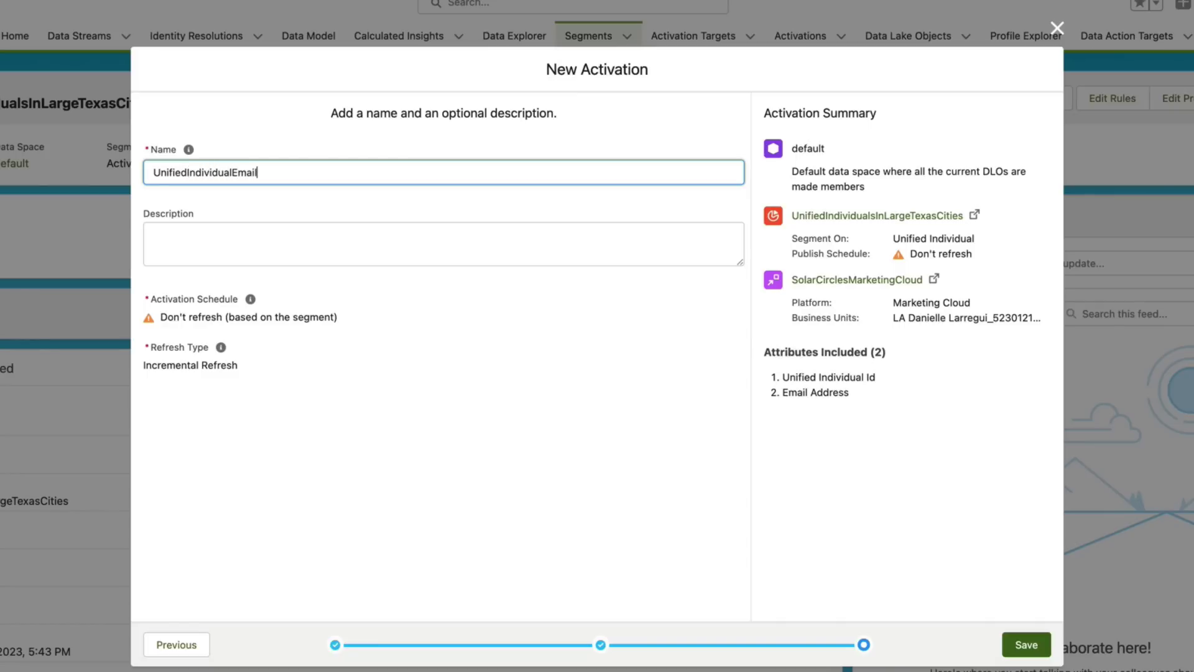
{"action": "type", "text": "AddressesLargeTexas"}
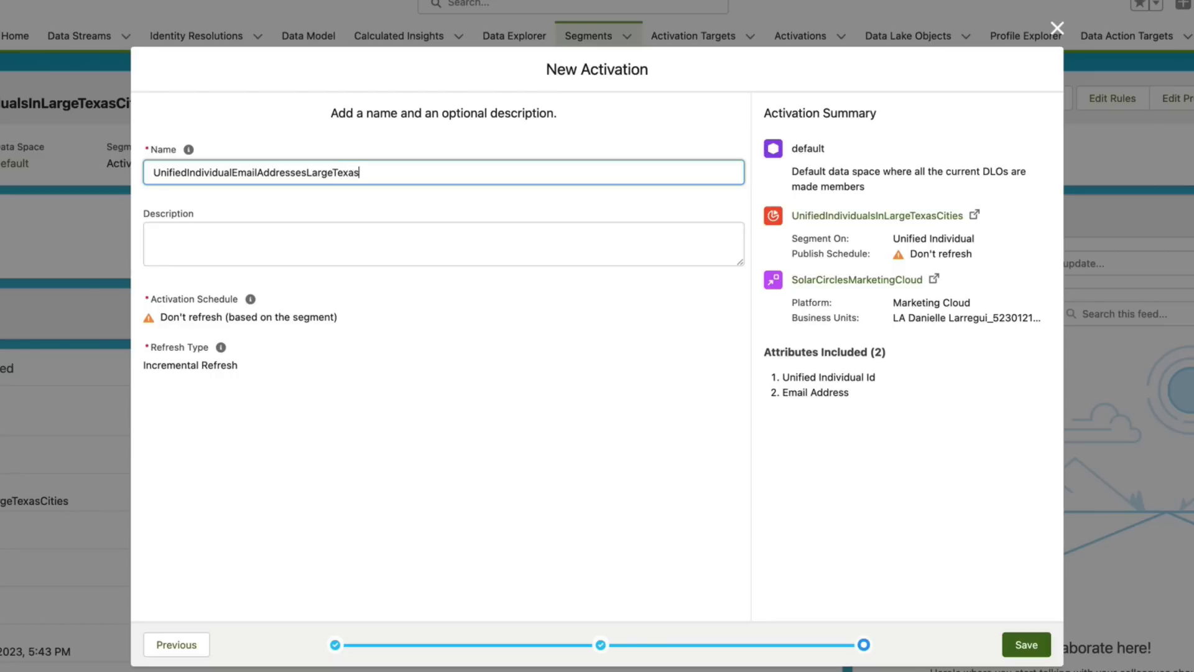
{"action": "type", "text": "Cities"}
Enter the activation description "This is a segment of unified individuals in Texas and their emails" and save the activation
{"action": "left_click", "coordinate": [307, 239]}
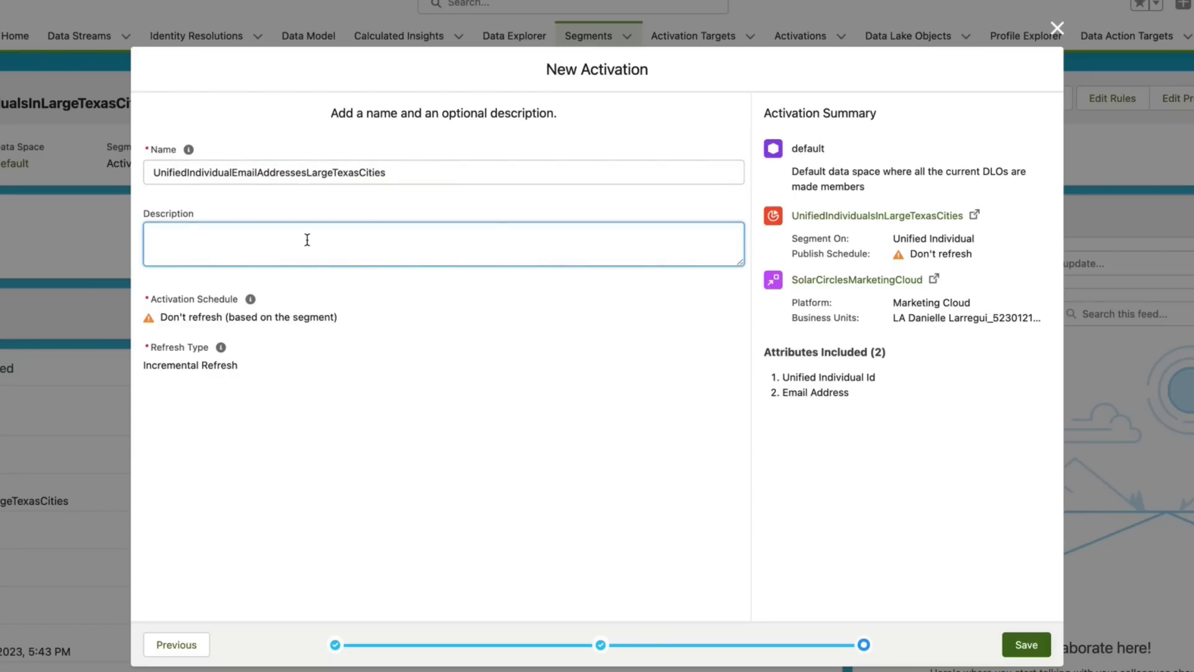
{"action": "type", "text": "This is a segment of i"}
{"action": "key", "text": "BackSpace"}
{"action": "type", "text": "unified i"}
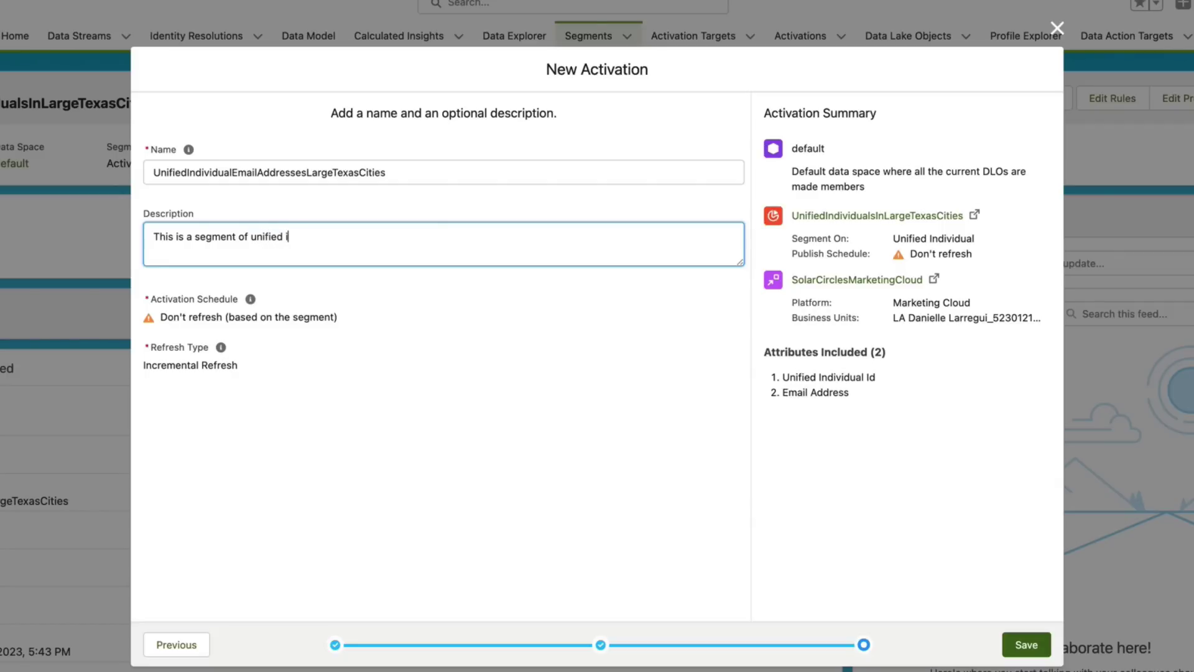
{"action": "type", "text": "ndividuals in Texas and their emails"}
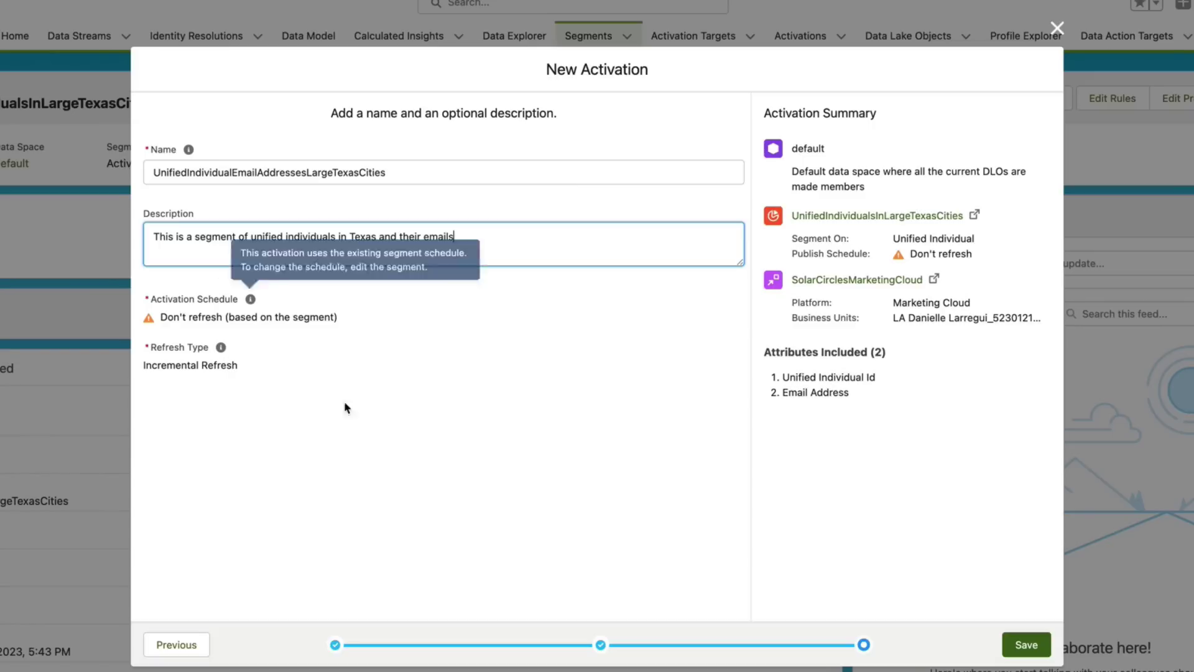
{"action": "left_click", "coordinate": [1027, 654]}
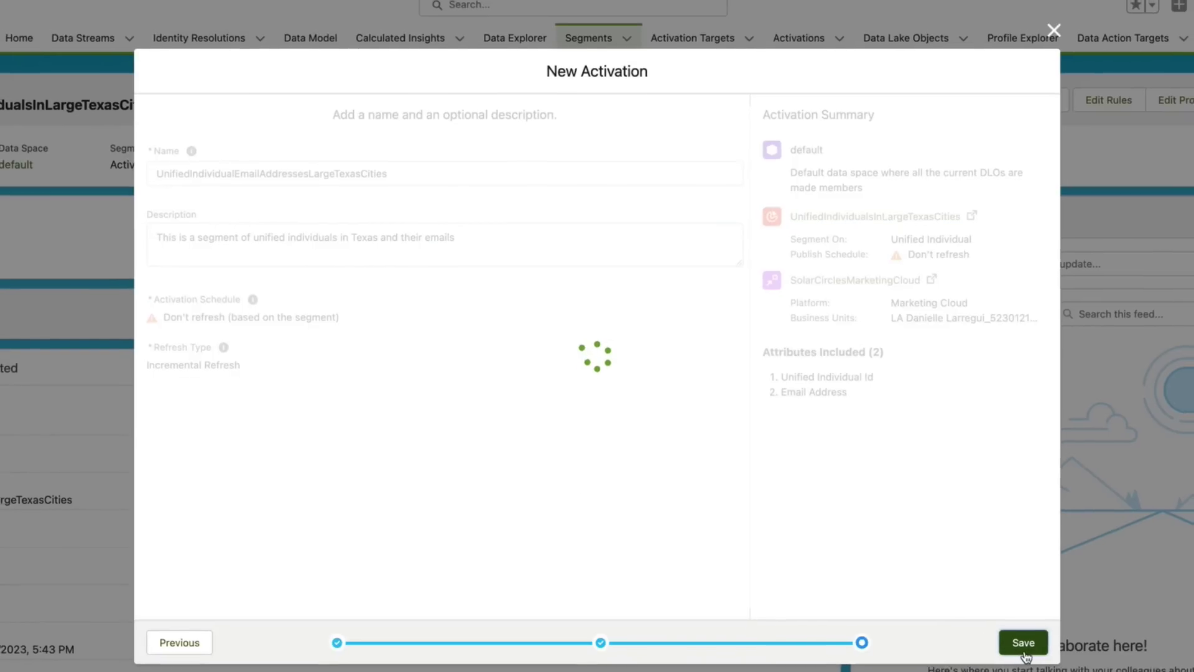